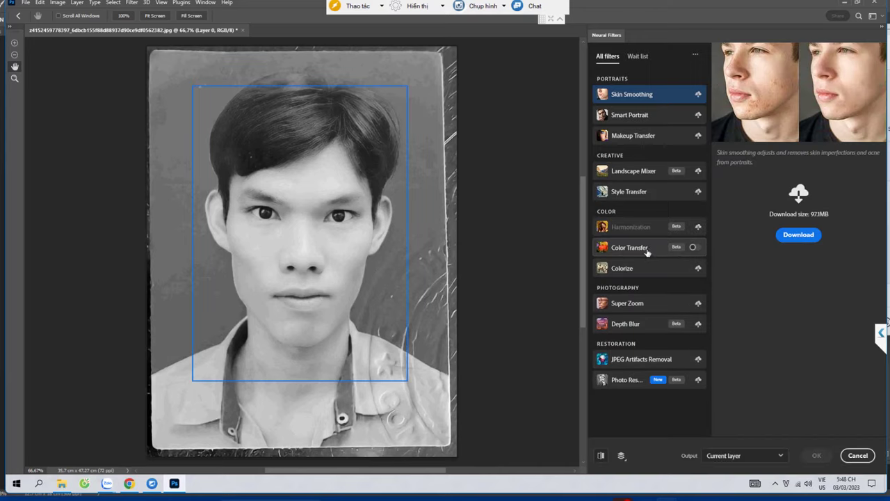
# - Select the Colorize filter and repeatedly start and cancel its download, leaving it cancelled
pyautogui.click(662, 269)
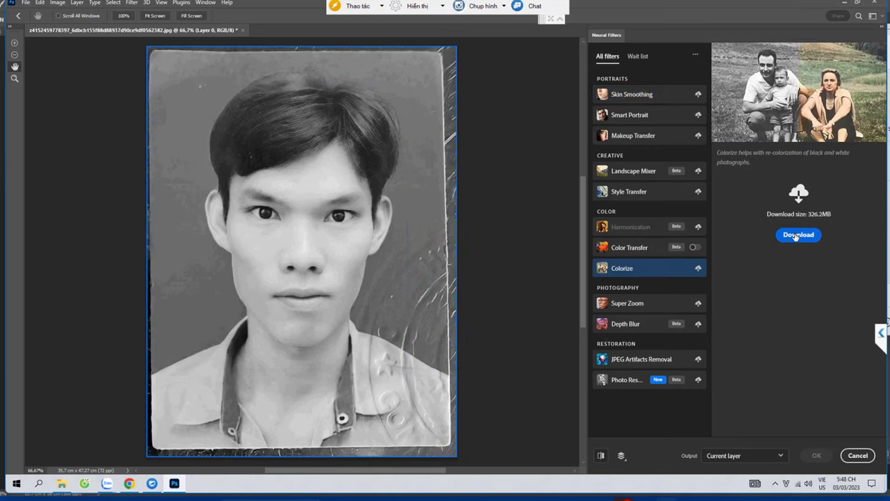
pyautogui.click(796, 235)
pyautogui.click(796, 236)
pyautogui.click(795, 236)
pyautogui.click(796, 235)
pyautogui.click(796, 236)
pyautogui.click(796, 235)
pyautogui.click(796, 236)
pyautogui.click(795, 236)
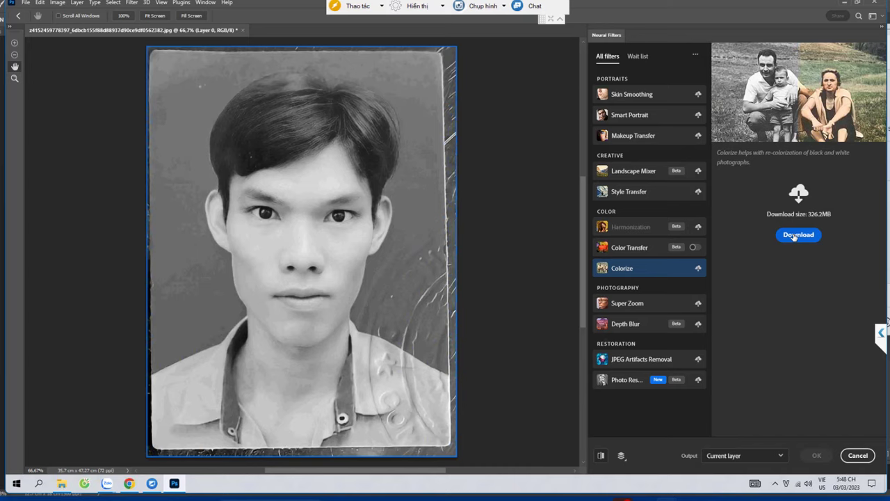
# - Select Photo Restoration and get its 862.2MB download started
pyautogui.click(637, 378)
pyautogui.click(796, 245)
pyautogui.click(796, 245)
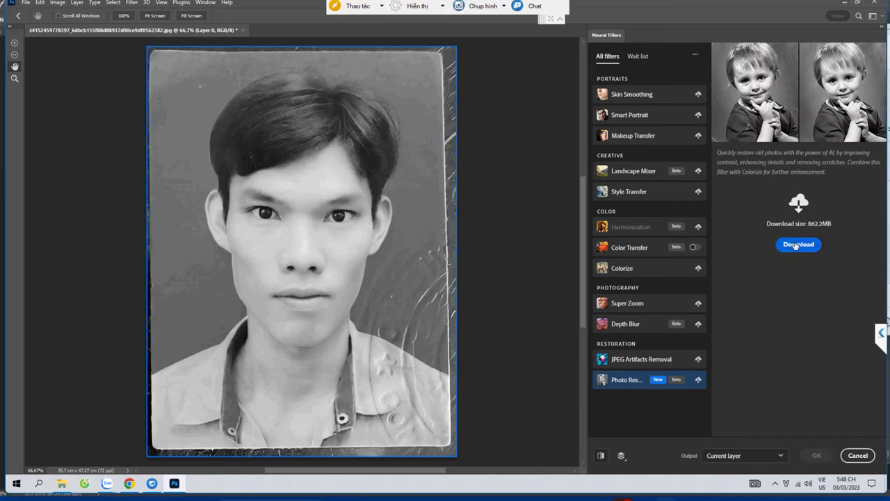
pyautogui.click(796, 245)
pyautogui.click(796, 245)
pyautogui.click(795, 246)
pyautogui.click(795, 245)
pyautogui.click(794, 244)
pyautogui.click(794, 244)
pyautogui.click(794, 245)
pyautogui.click(794, 246)
pyautogui.click(794, 245)
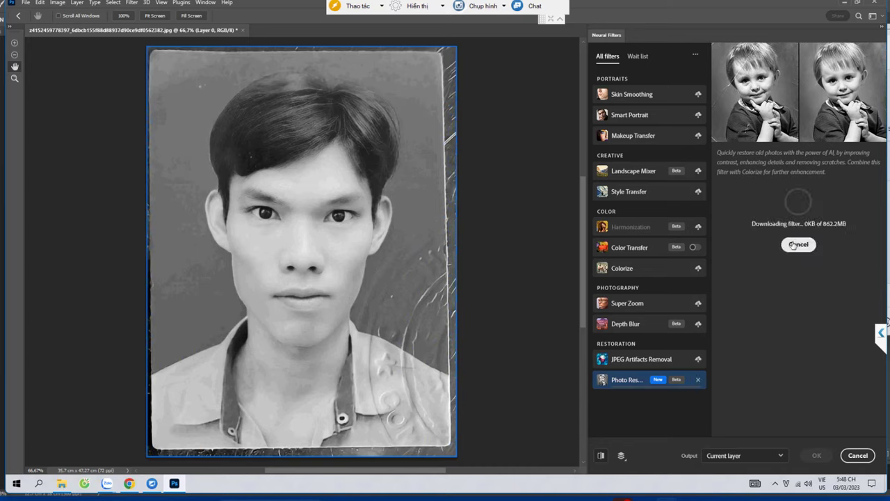
pyautogui.click(794, 245)
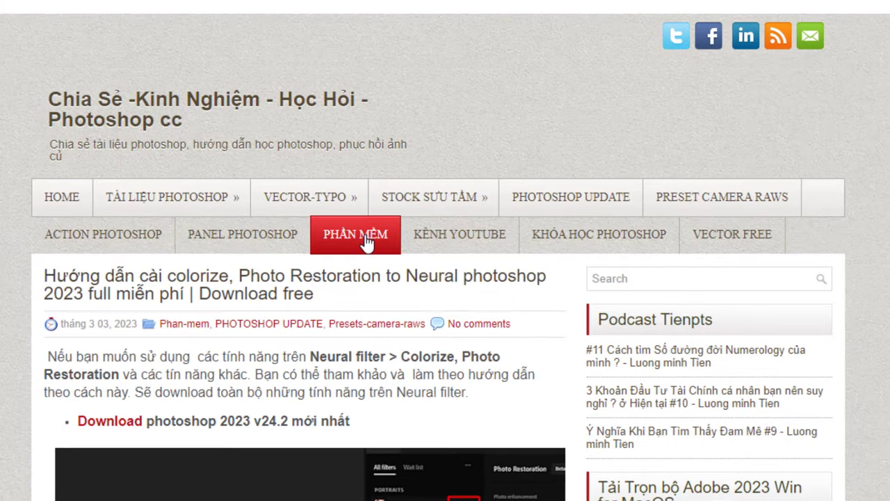
# - Scroll the guide until the Creative Cloud Desktop and Photoshop 2023 trial install steps appear
pyautogui.scroll(-2, 368, 242)
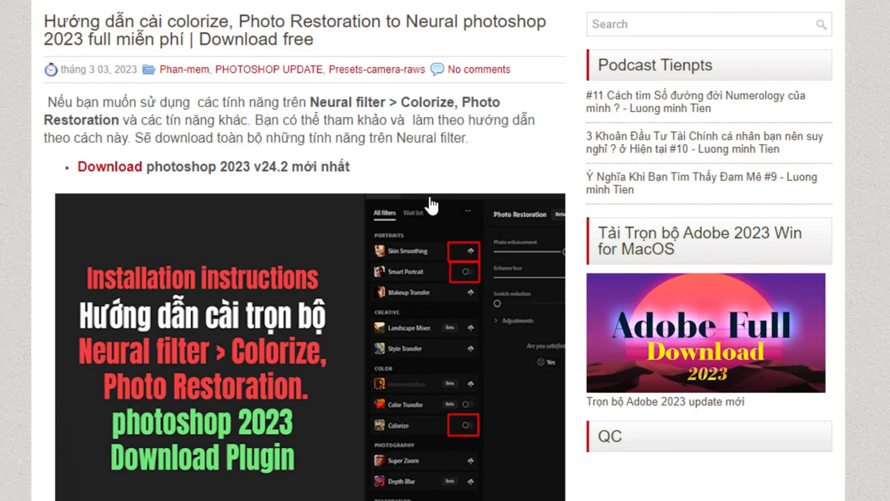
pyautogui.scroll(-2, 399, 188)
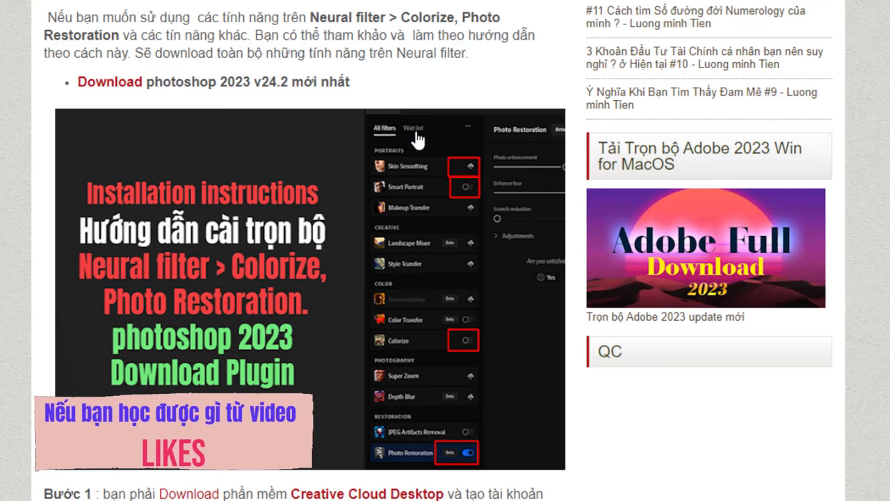
pyautogui.scroll(-2, 368, 252)
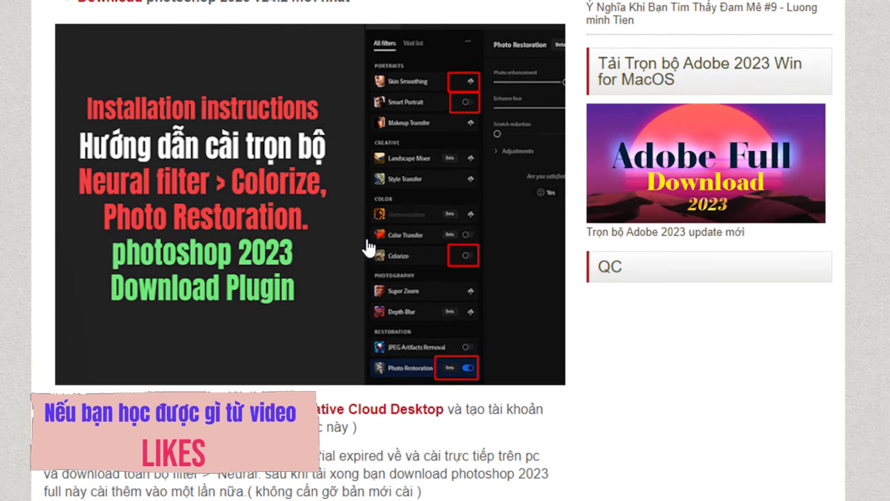
pyautogui.scroll(-2, 367, 250)
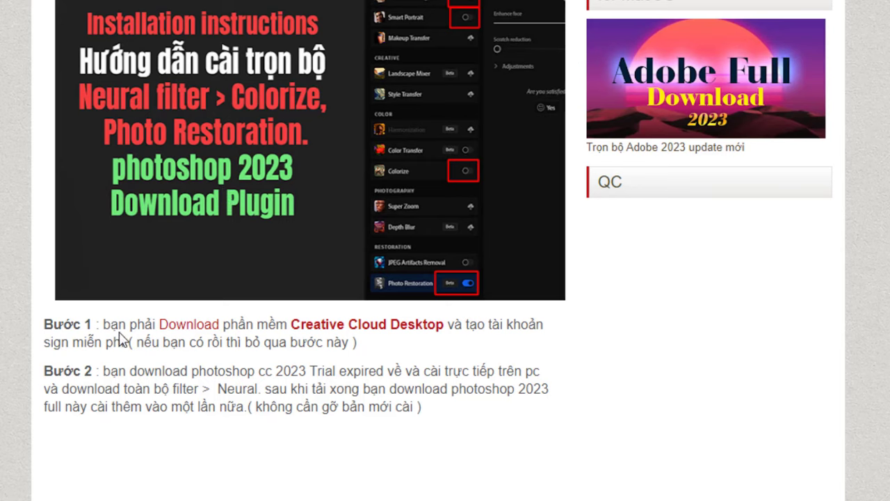
# - Highlight the Bước 1 text, then follow the Creative Cloud Desktop download link
pyautogui.moveTo(102, 327); pyautogui.dragTo(358, 351)
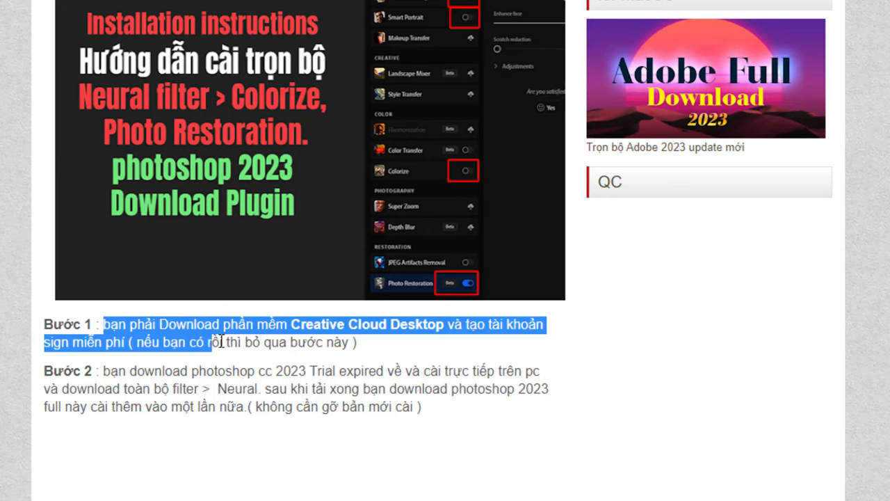
pyautogui.click(371, 351)
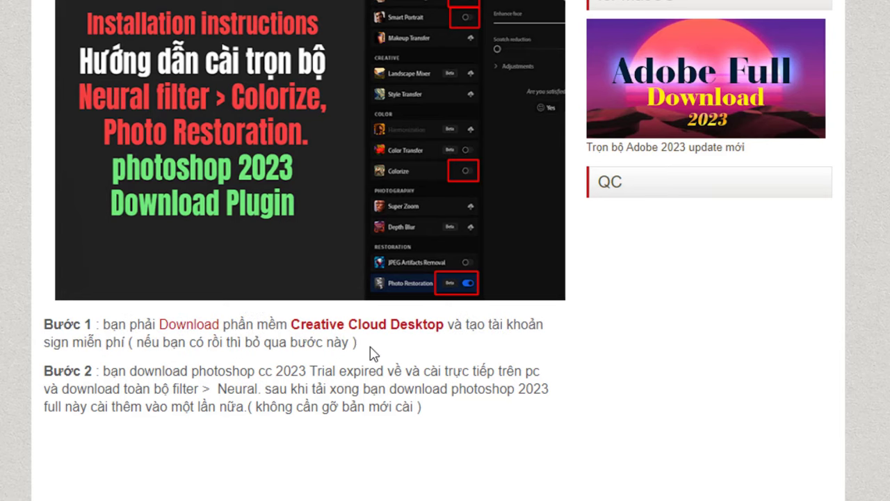
pyautogui.scroll(-2, 355, 341)
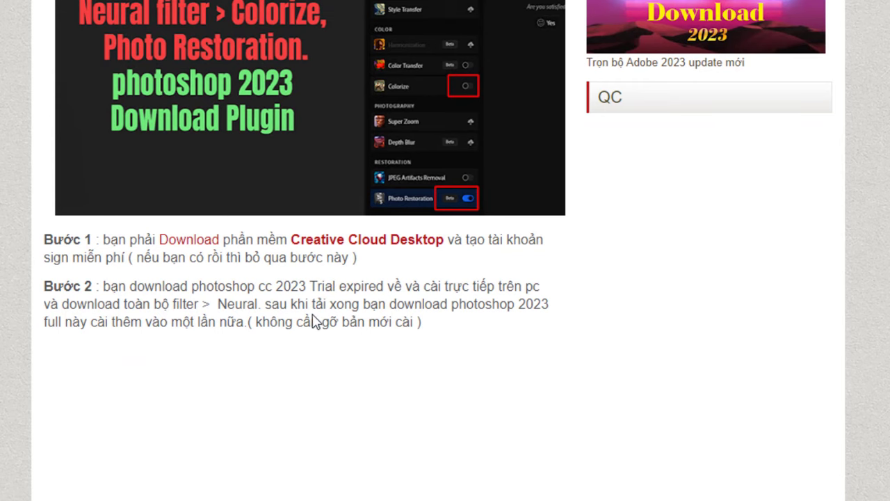
pyautogui.scroll(4, 314, 321)
pyautogui.scroll(2, 383, 252)
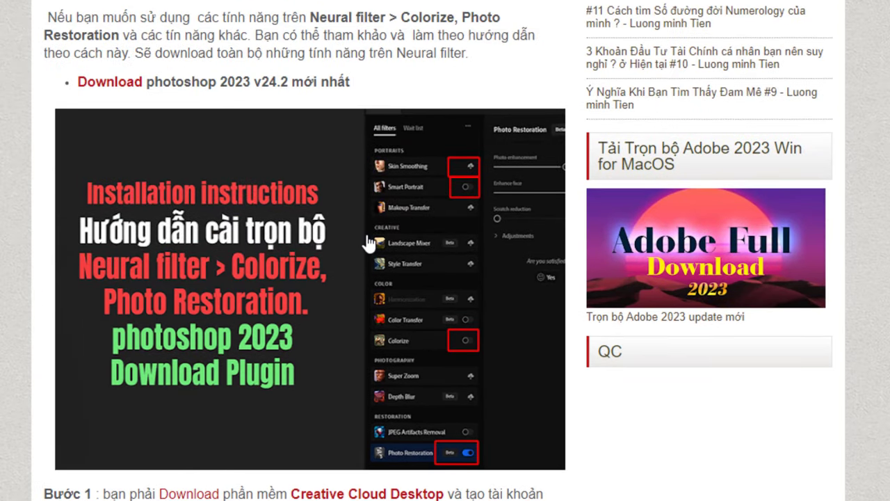
pyautogui.scroll(-2, 369, 245)
pyautogui.scroll(-1, 366, 249)
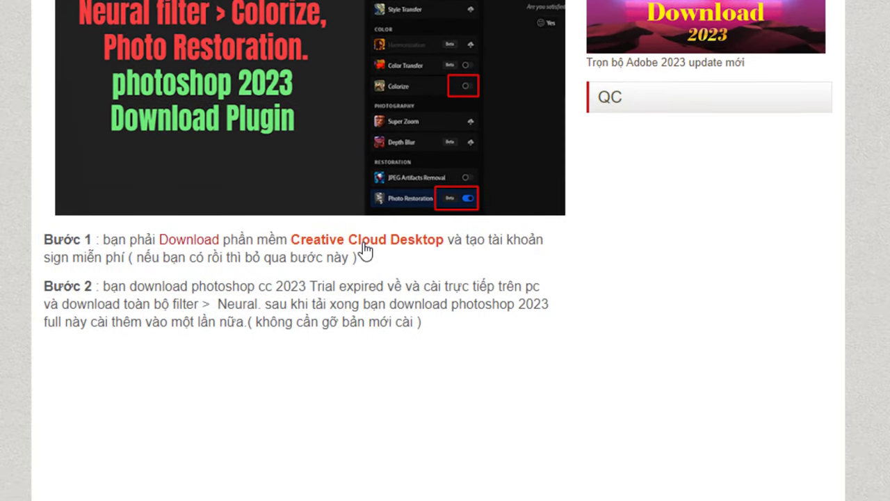
pyautogui.click(366, 246)
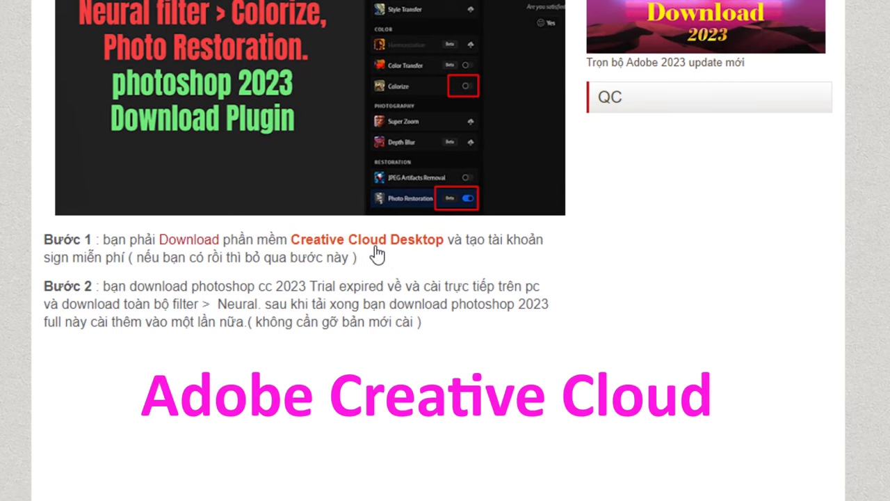
# - Scroll the homepage down to the Adobe Creative Cloud Collection post preview
pyautogui.scroll(3, 376, 255)
pyautogui.scroll(2, 376, 255)
pyautogui.scroll(-1, 384, 258)
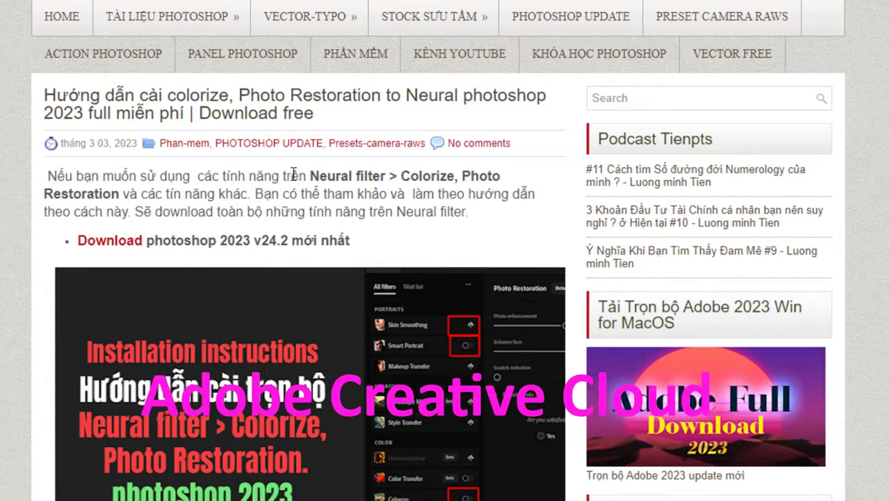
pyautogui.scroll(-1, 294, 174)
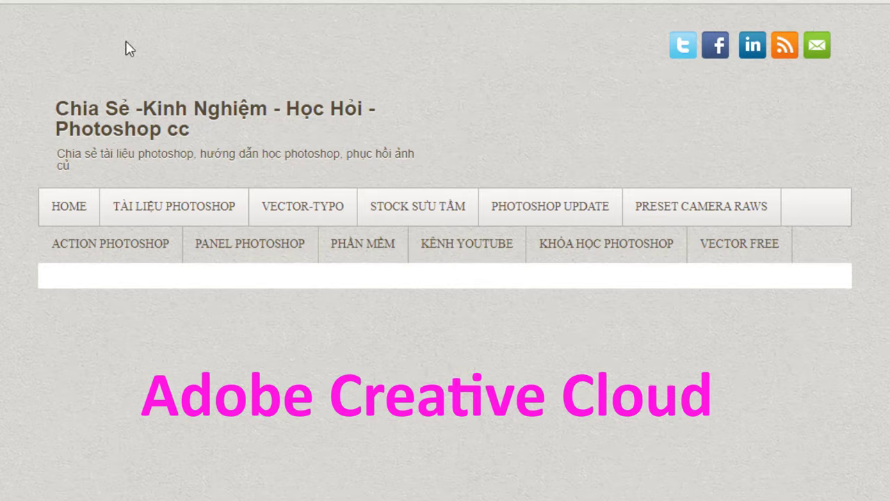
pyautogui.scroll(-3, 264, 215)
pyautogui.scroll(-5, 265, 215)
# - Open the Adobe Creative Cloud Collection article and scroll through it
pyautogui.scroll(-2, 487, 418)
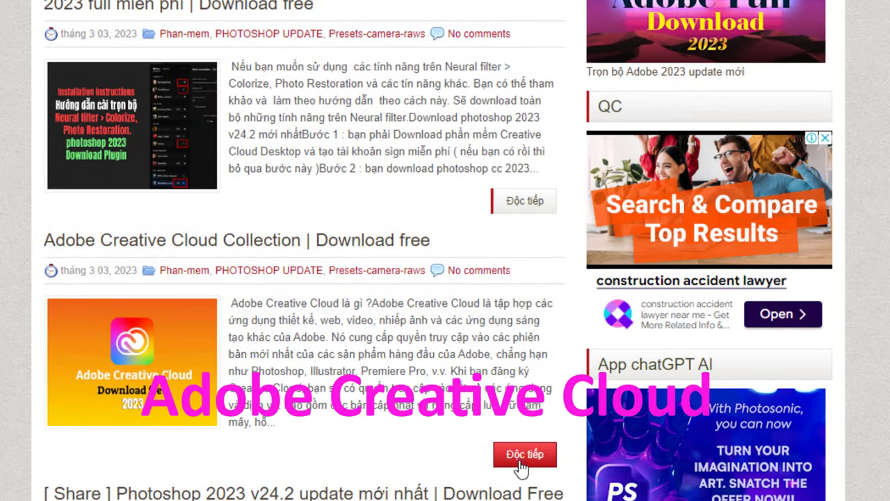
pyautogui.click(520, 455)
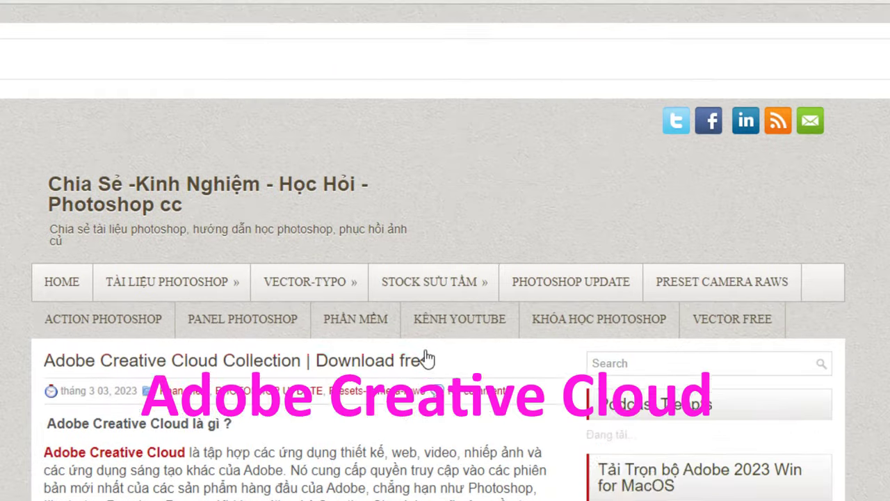
pyautogui.scroll(-4, 418, 357)
pyautogui.scroll(-1, 392, 334)
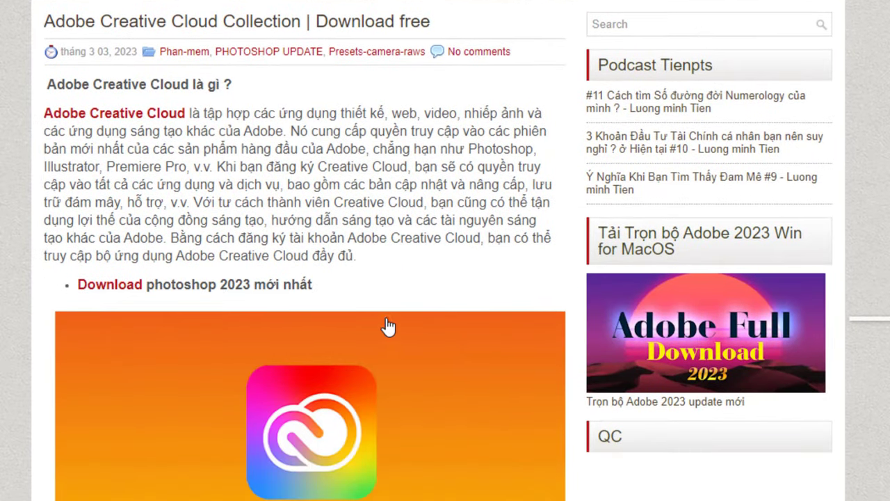
pyautogui.scroll(-4, 386, 323)
pyautogui.scroll(2, 384, 322)
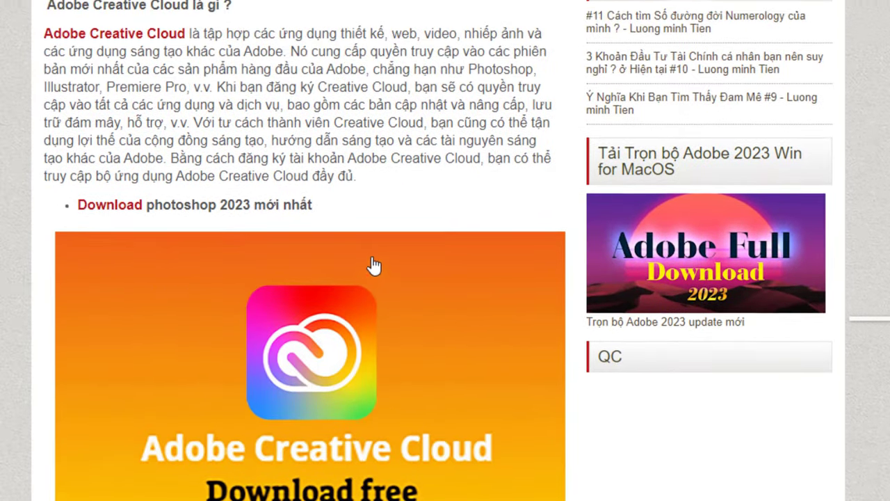
pyautogui.scroll(1, 374, 265)
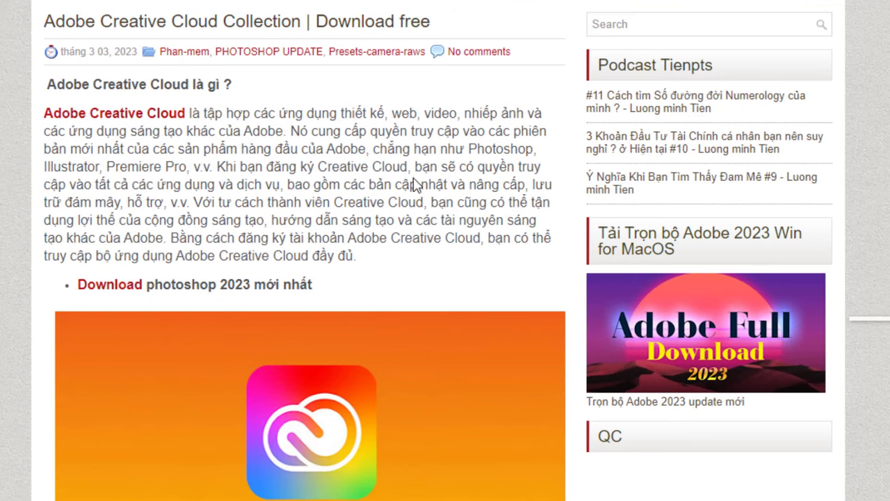
pyautogui.scroll(-4, 410, 195)
pyautogui.scroll(-1, 438, 283)
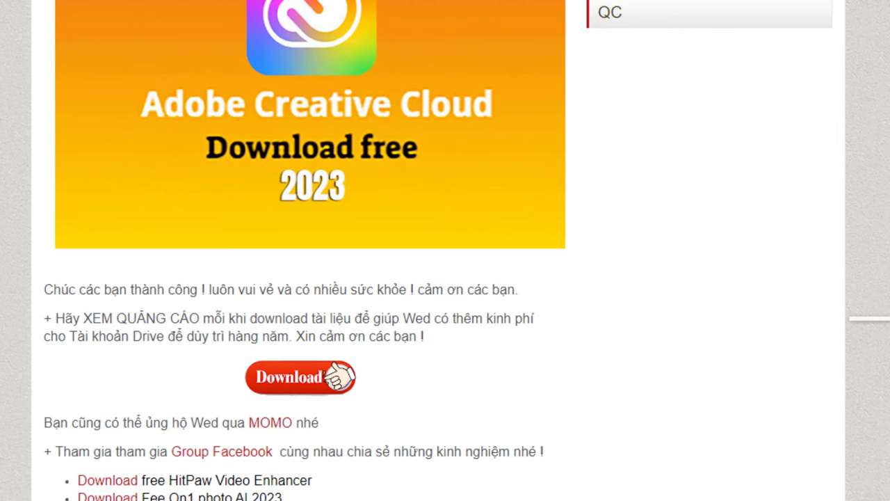
pyautogui.scroll(3, 321, 164)
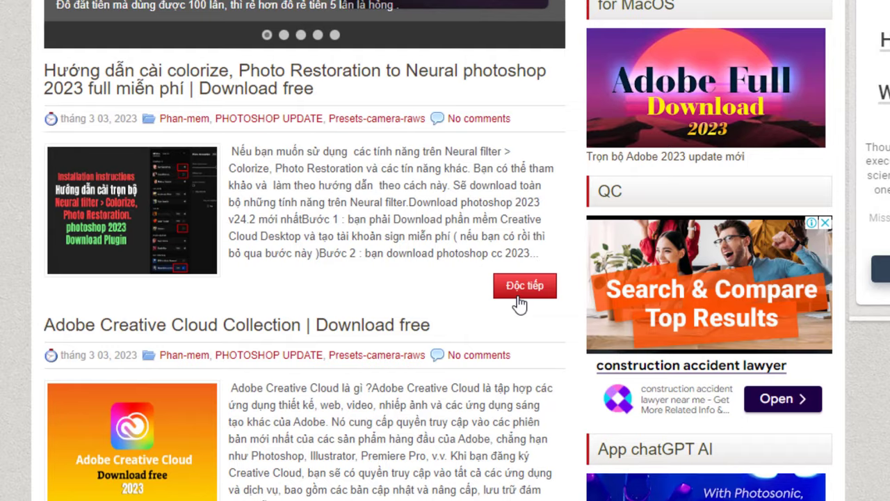
# - Open the full Neural filter installation guide with Đọc tiếp and scroll into it
pyautogui.click(520, 302)
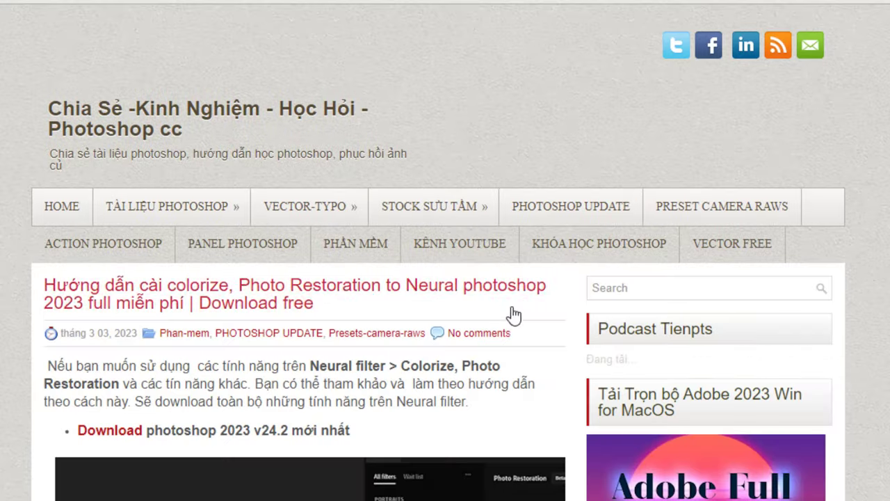
pyautogui.scroll(-2, 515, 337)
pyautogui.scroll(-3, 515, 338)
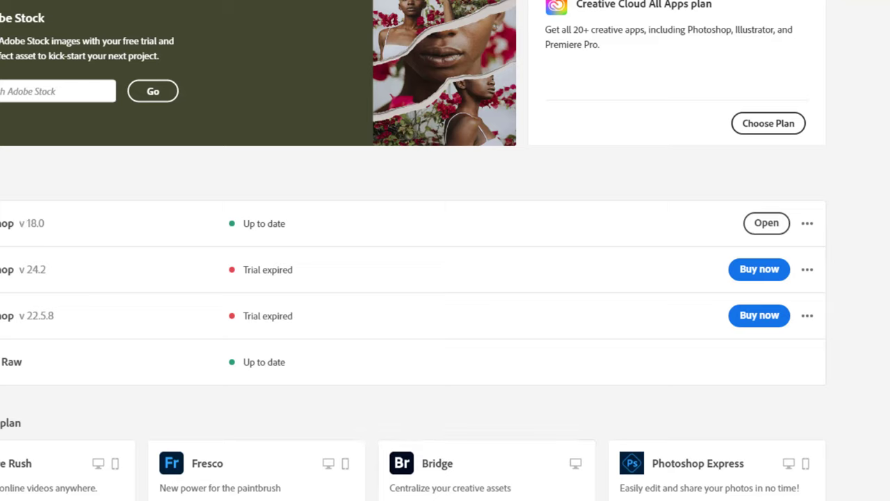
# - Uninstall Photoshop v24.2 from its ⋯ menu, then scroll the Installed and Apps to try lists
pyautogui.click(807, 271)
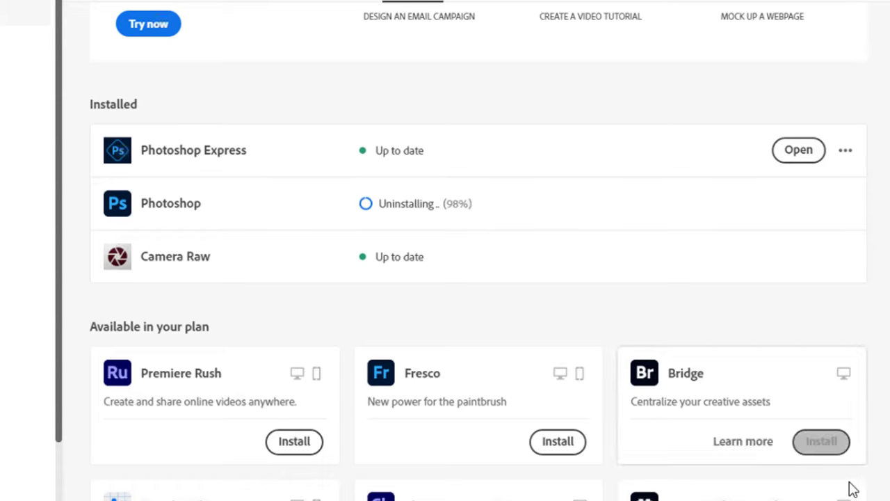
pyautogui.scroll(-5, 338, 453)
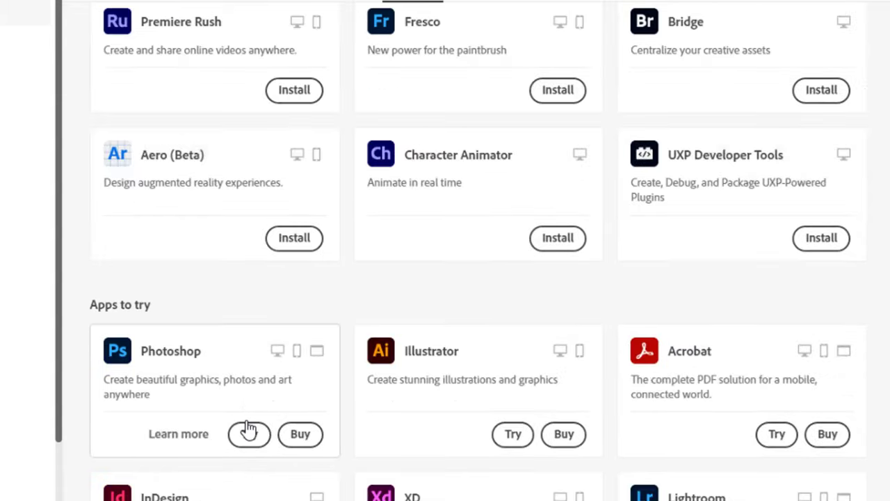
pyautogui.scroll(-1, 249, 427)
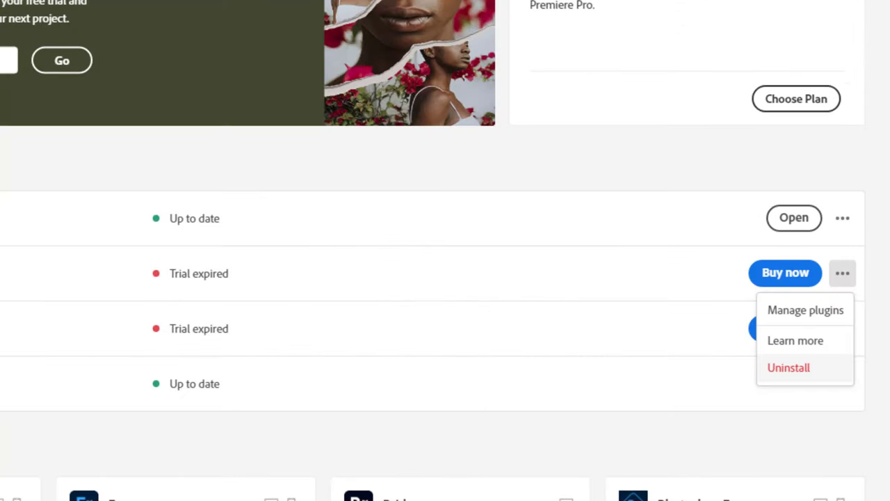
pyautogui.scroll(-1, 217, 369)
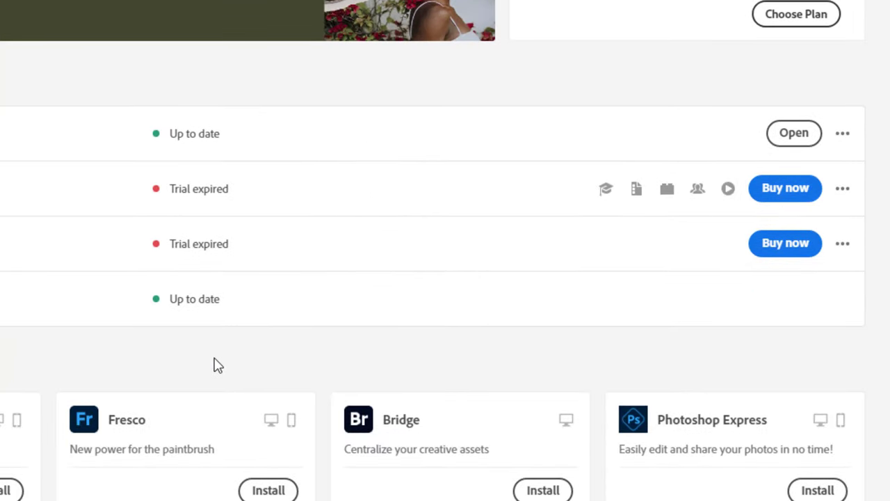
pyautogui.scroll(1, 216, 365)
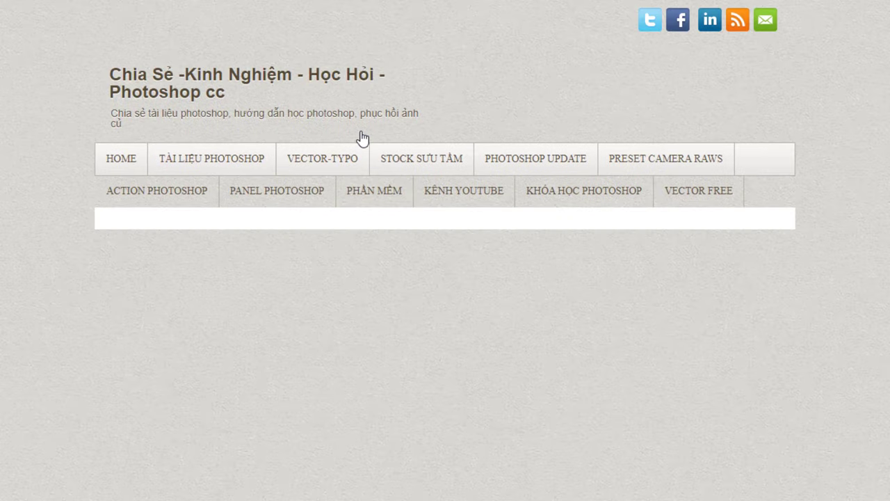
# - Find and open the '[ Share ] Photoshop 2023 v24.2 update' post on tienpts.com
pyautogui.scroll(-5, 362, 150)
pyautogui.scroll(-2, 362, 149)
pyautogui.scroll(-2, 269, 282)
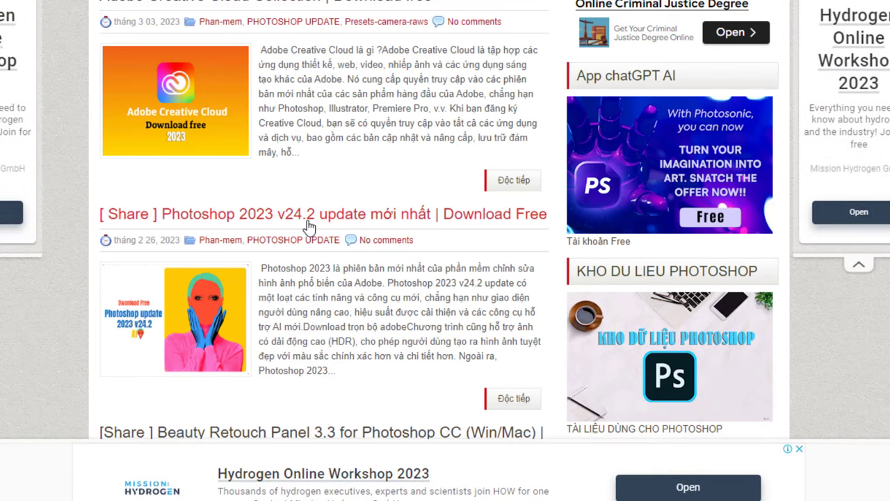
pyautogui.click(308, 221)
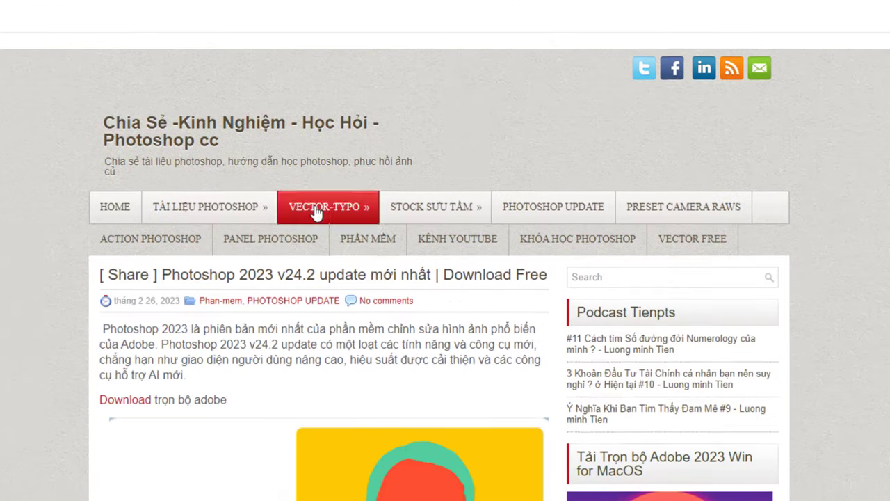
# - Scroll the article down to its Download button and download links
pyautogui.scroll(-3, 314, 209)
pyautogui.scroll(-4, 321, 219)
pyautogui.scroll(-3, 322, 255)
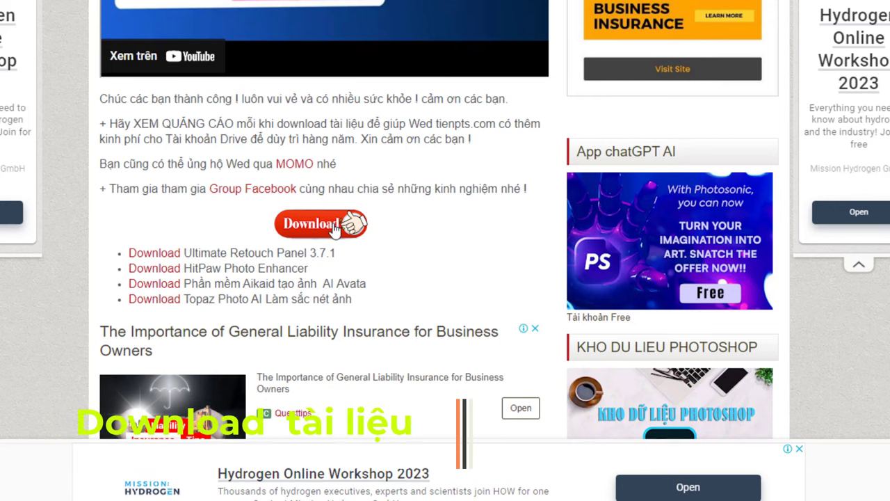
pyautogui.scroll(1, 368, 201)
pyautogui.scroll(6, 370, 207)
pyautogui.scroll(-1, 365, 212)
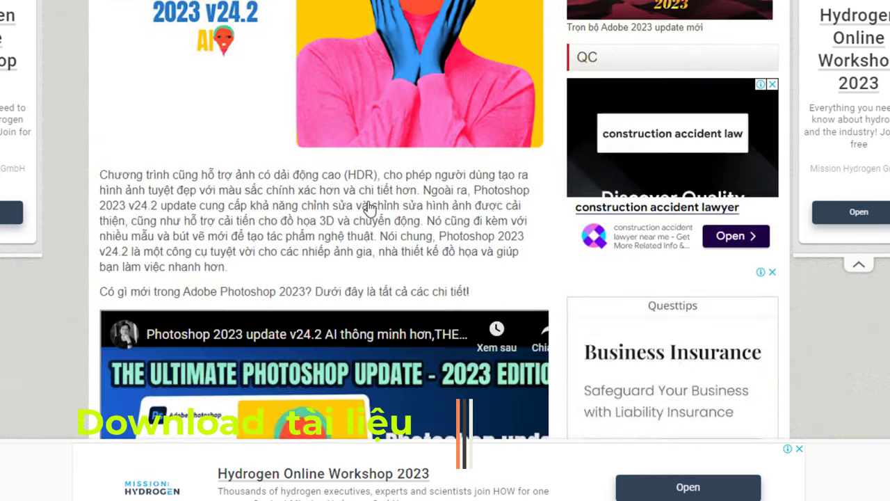
pyautogui.scroll(-4, 348, 223)
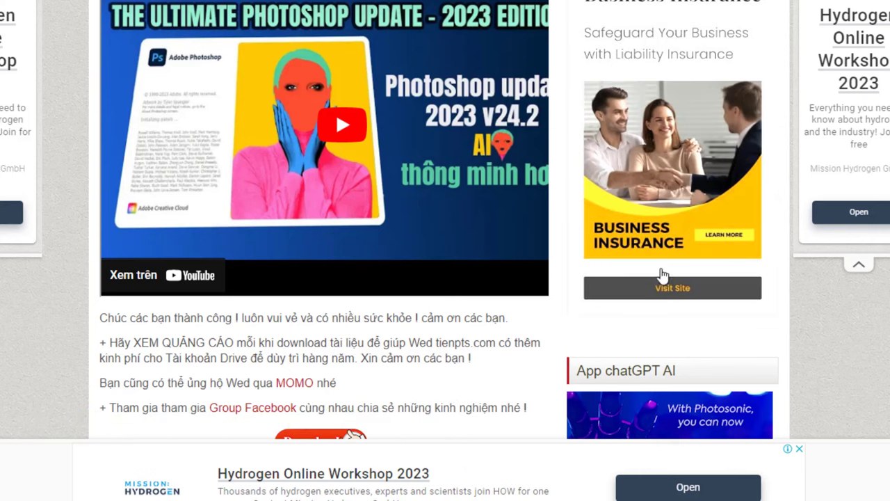
pyautogui.scroll(-3, 417, 278)
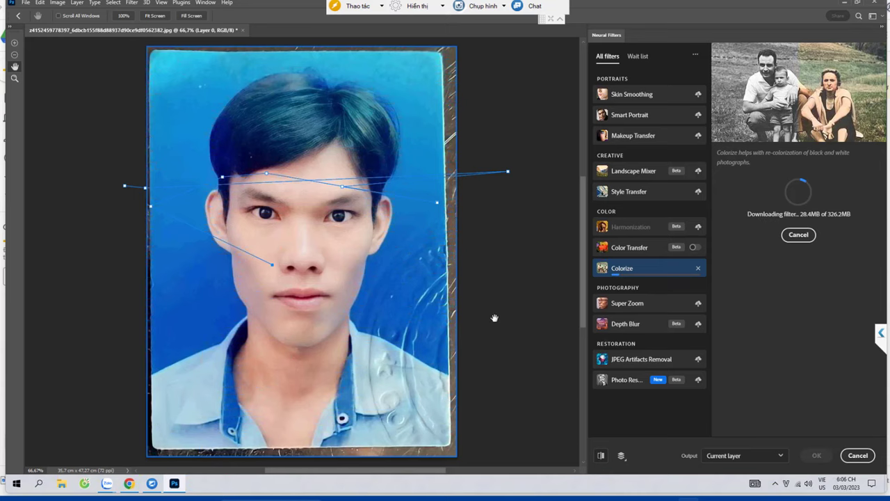
# - Scroll the Neural Filters panel while Colorize keeps downloading toward 326.2MB
pyautogui.scroll(-2, 495, 317)
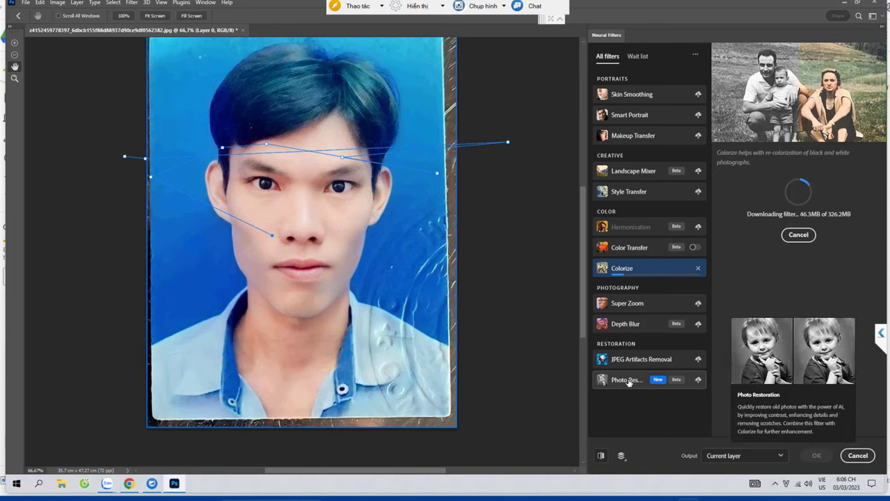
# - Start the Photo Restoration download, checking Colorize's progress before returning to Photo Restoration
pyautogui.click(629, 380)
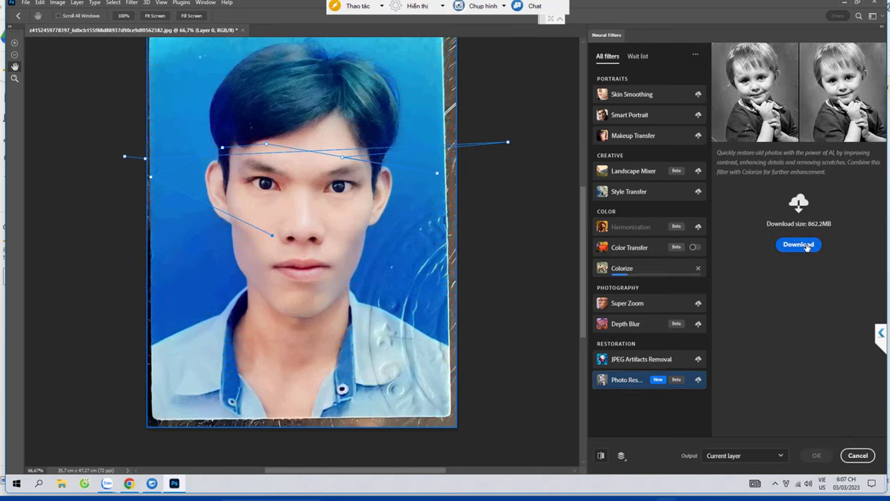
pyautogui.click(807, 245)
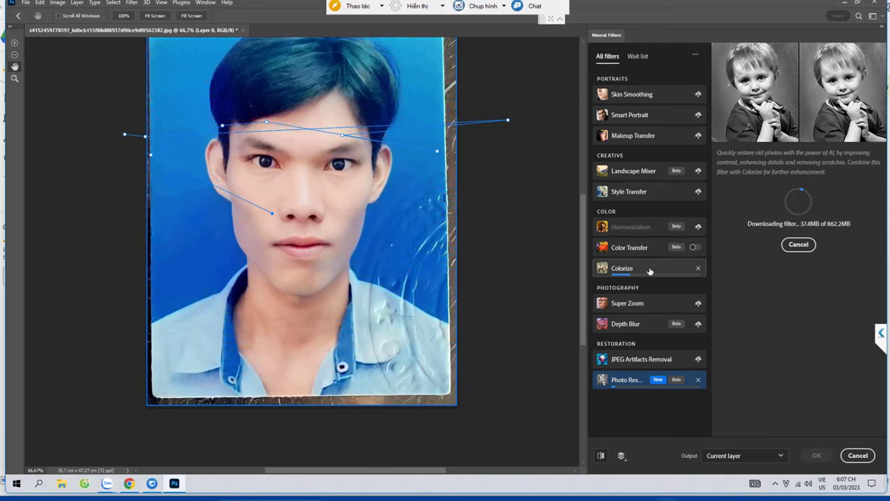
pyautogui.click(650, 272)
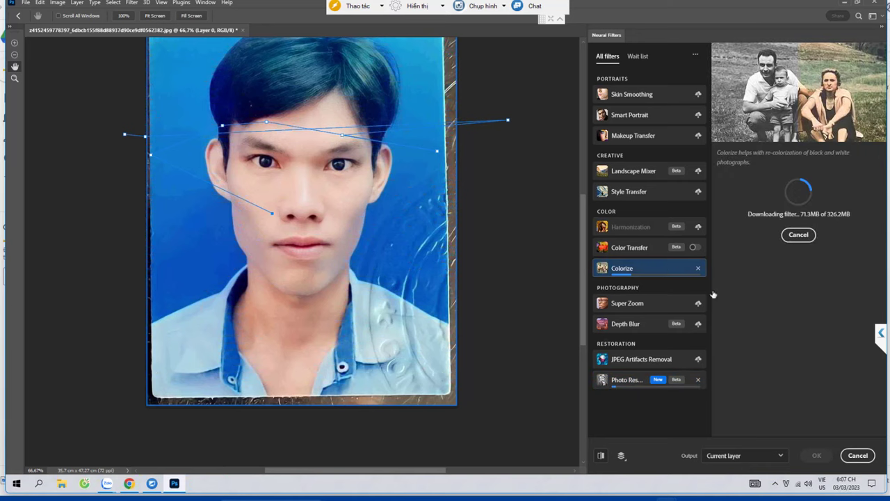
pyautogui.click(629, 379)
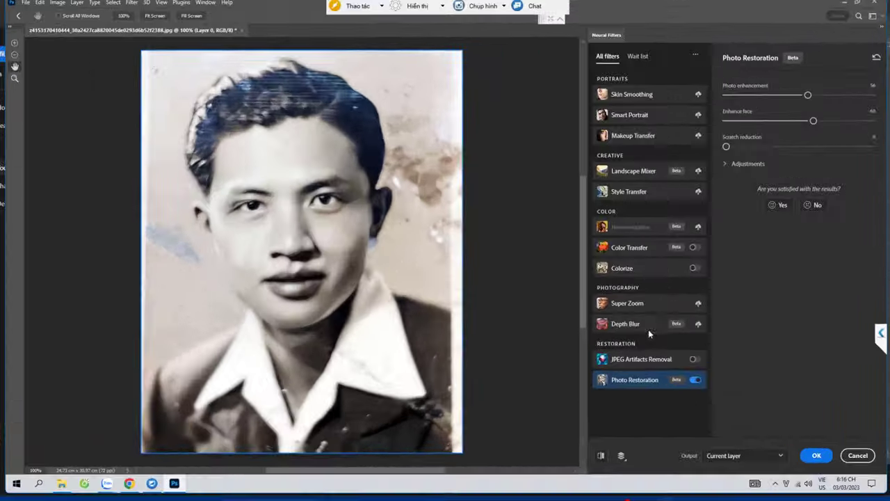
# - Lower Photo enhancement from 56 to 39 and apply Photo Restoration to the portrait
pyautogui.scroll(1, 268, 247)
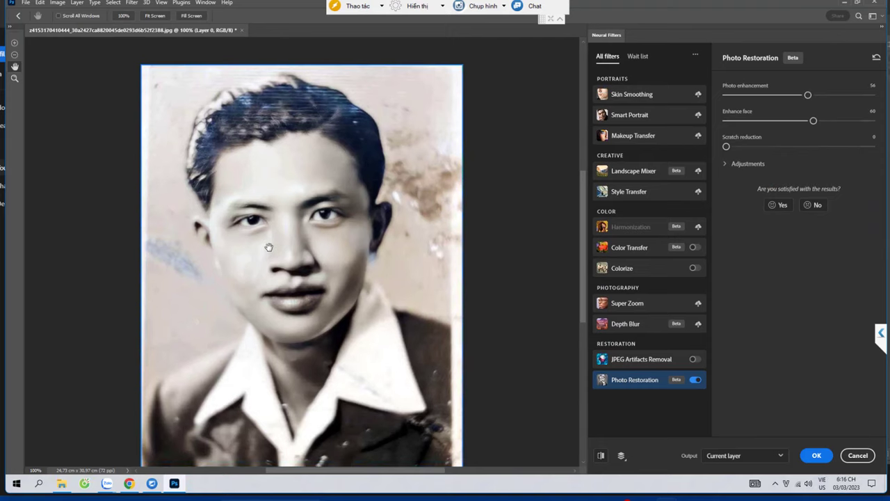
pyautogui.scroll(1, 281, 274)
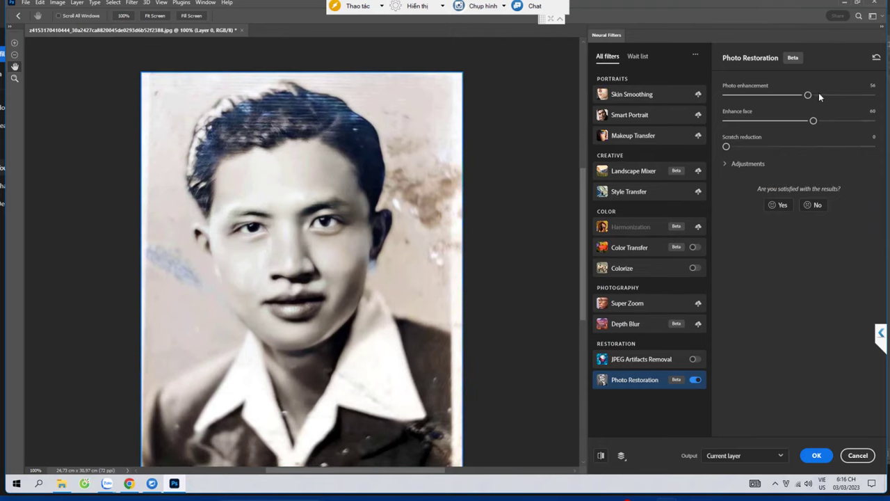
pyautogui.moveTo(803, 98); pyautogui.dragTo(783, 99)
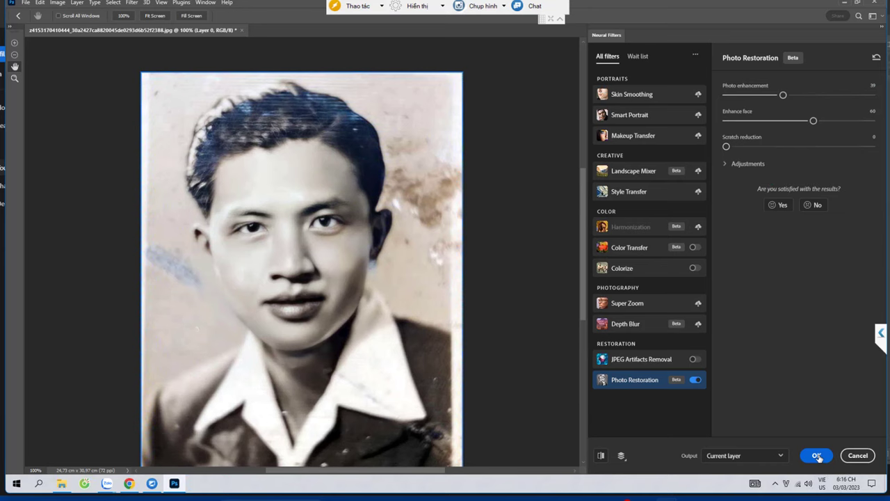
pyautogui.click(818, 457)
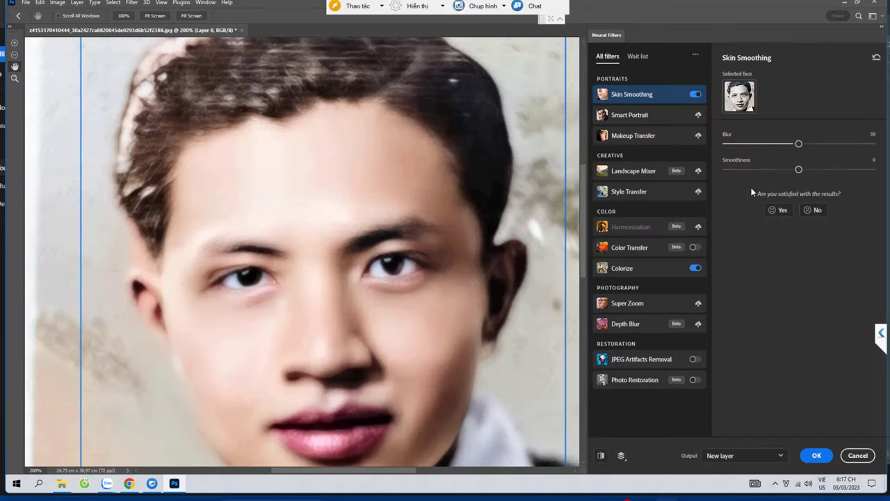
# - Select the Smart Portrait filter and start its download
pyautogui.click(667, 116)
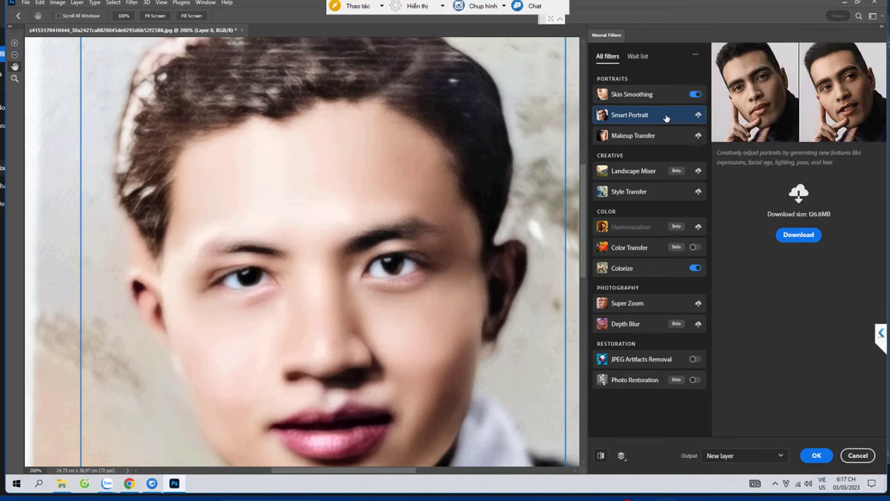
pyautogui.click(797, 235)
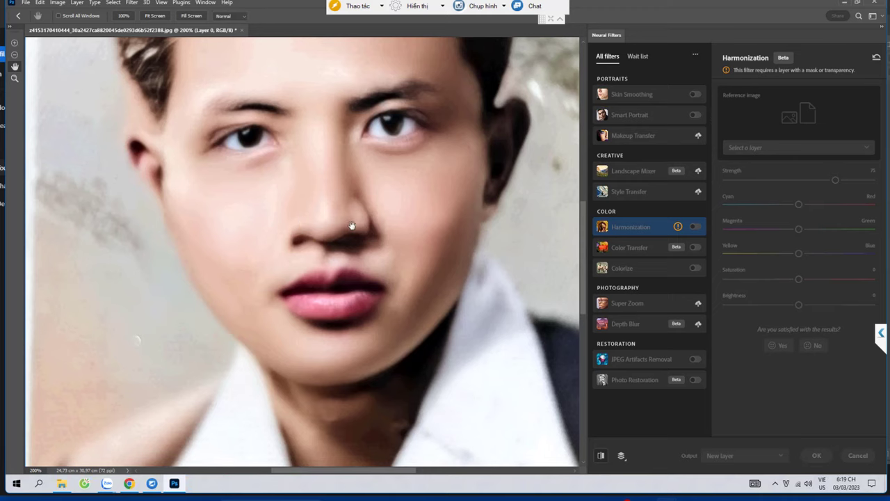
# - Apply the colorized result as Layer 1, deselect, and zoom out to the whole photo
pyautogui.press('Return')
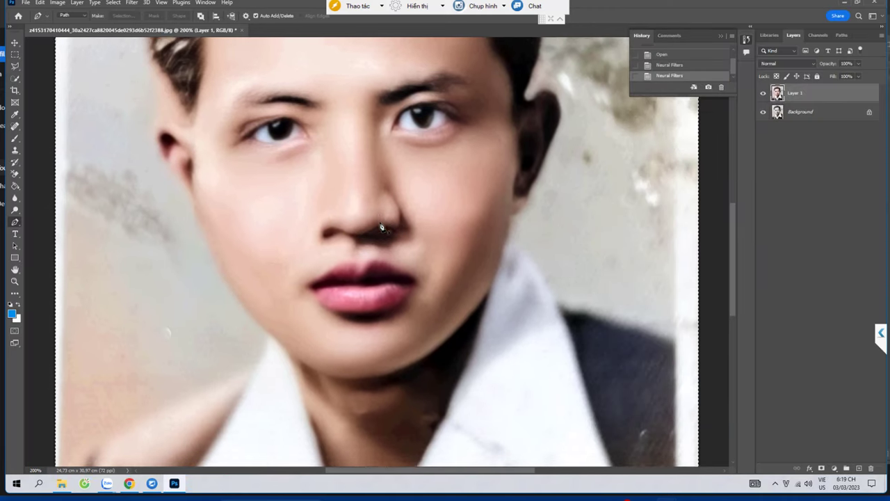
pyautogui.scroll(-2, 379, 226)
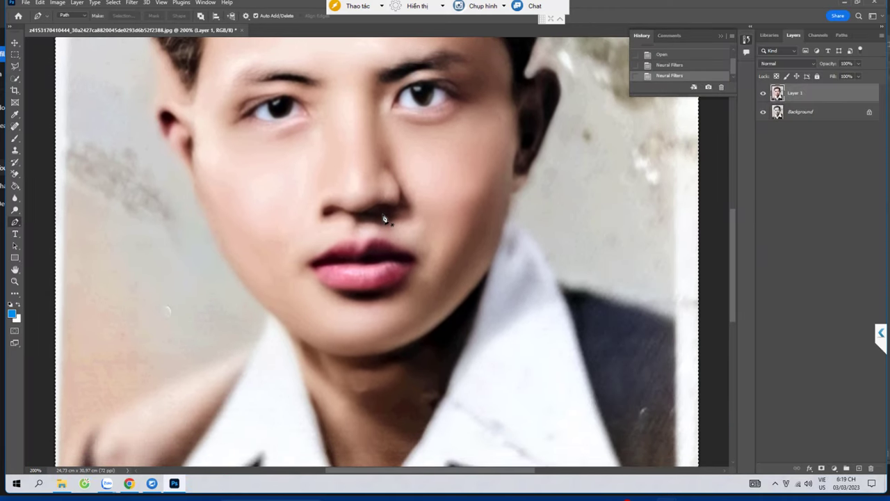
pyautogui.hotkey('ctrl', 'd')
pyautogui.hotkey('ctrl', '-')
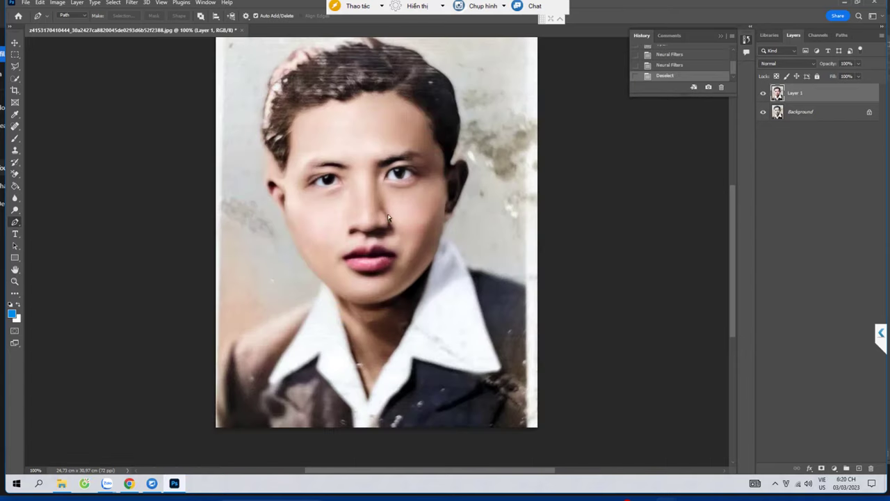
# - Toggle Layer 1's visibility to compare colorized and sepia versions, ending with it hidden
pyautogui.click(763, 95)
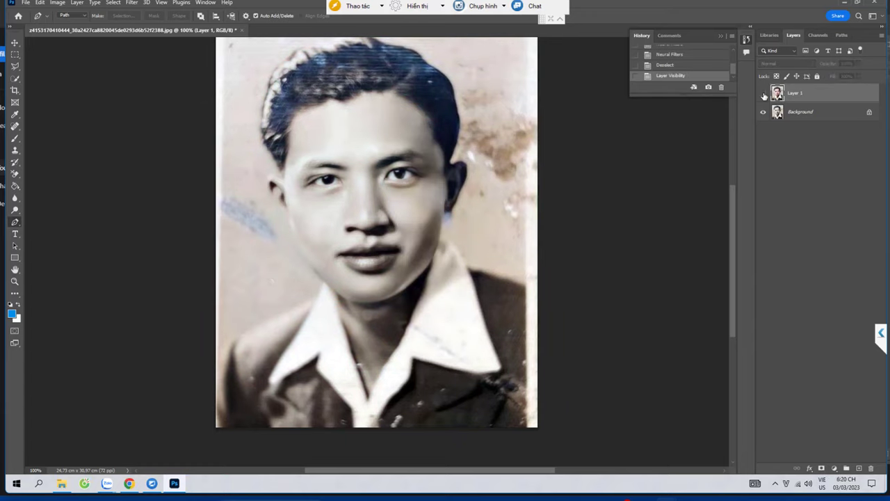
pyautogui.click(764, 94)
pyautogui.click(764, 95)
pyautogui.click(763, 95)
pyautogui.click(764, 94)
pyautogui.click(764, 95)
pyautogui.click(764, 94)
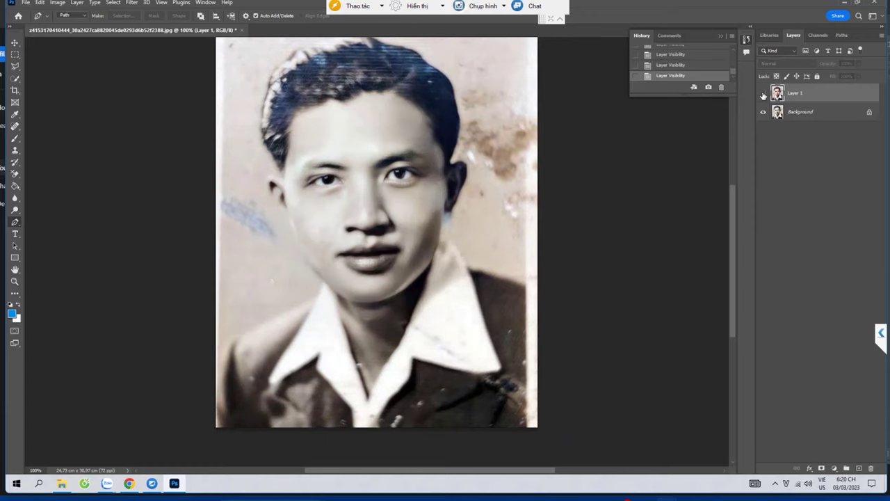